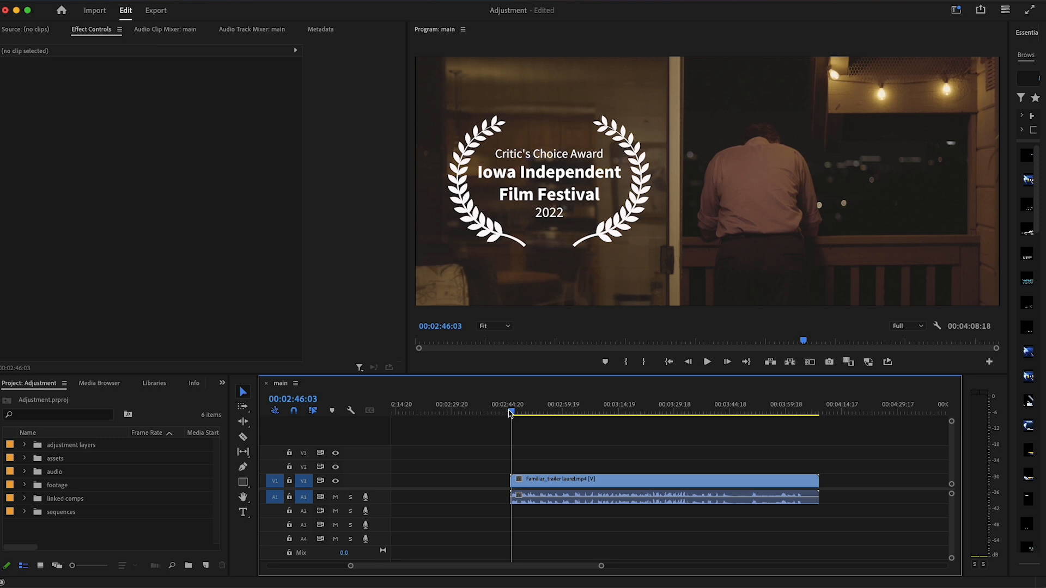
# Preview the trailer, then duplicate only its video clip onto track V2 directly above the original
pyautogui.press('space')
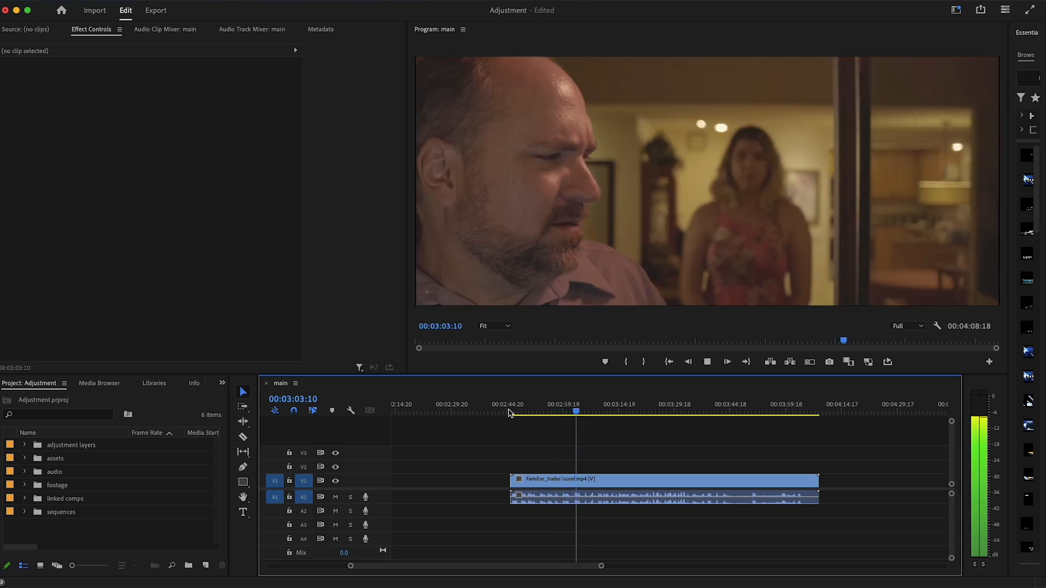
pyautogui.press('space')
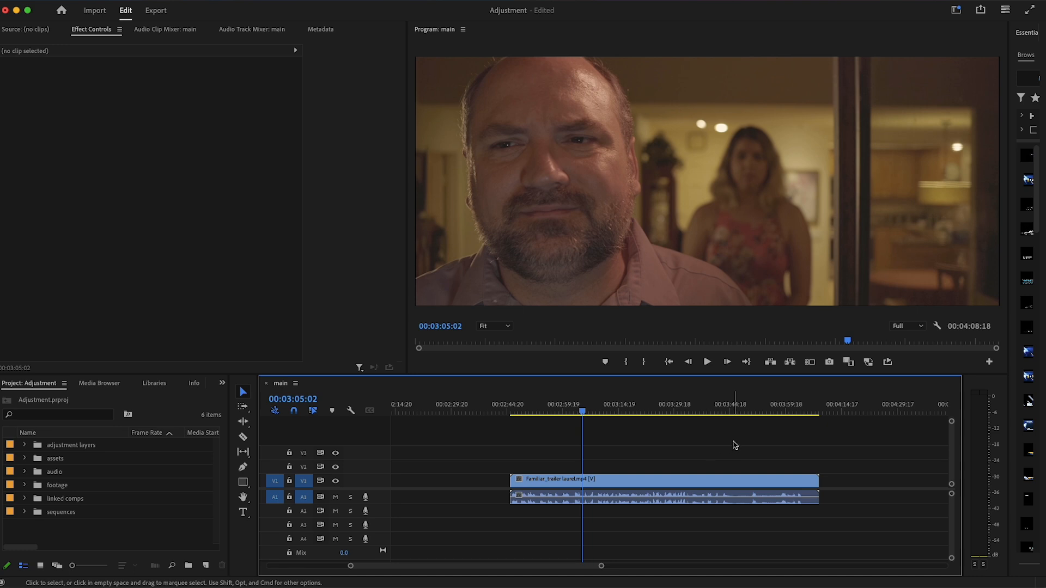
pyautogui.click(652, 485)
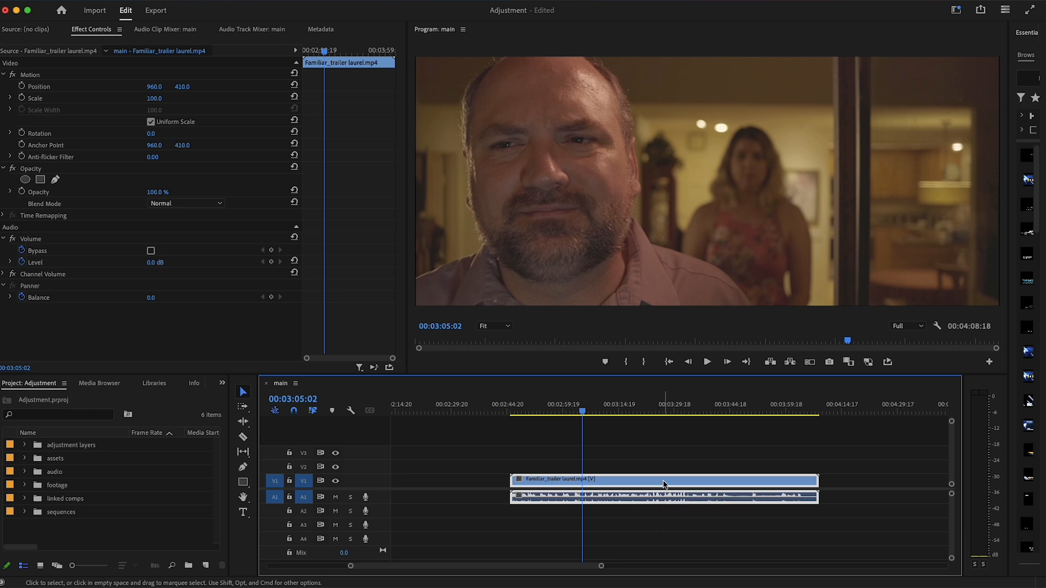
pyautogui.press('shift')
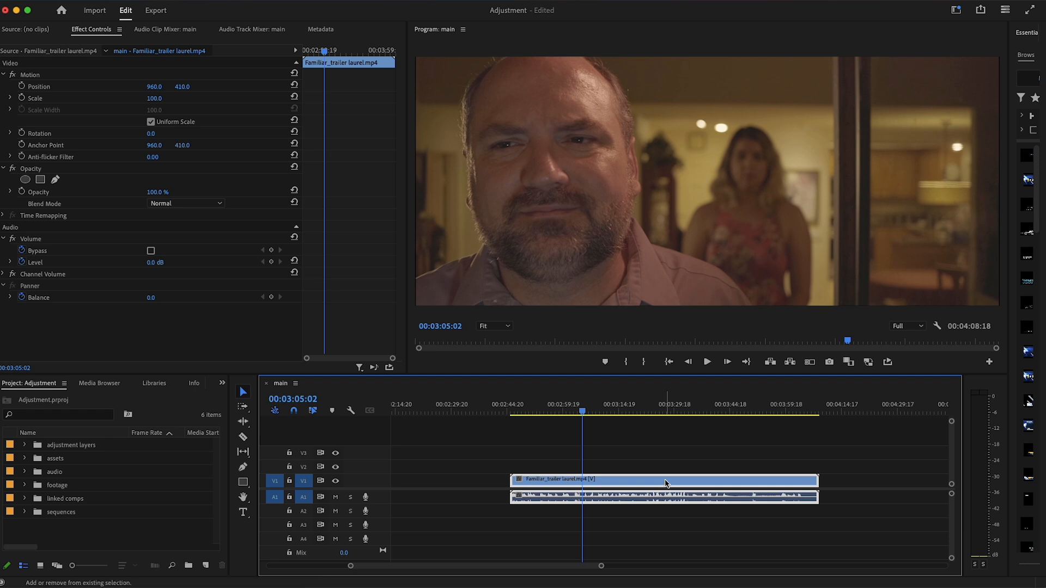
pyautogui.keyDown('shift'); pyautogui.click(666, 483); pyautogui.keyUp('shift')
pyautogui.moveTo(667, 482); pyautogui.dragTo(664, 466)
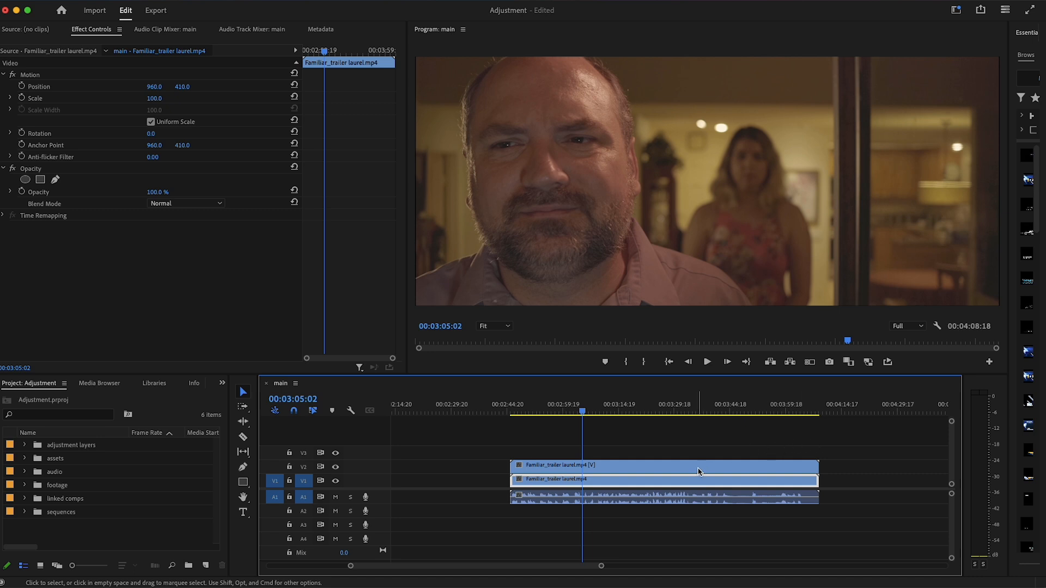
# Find the Gaussian Blur video effect by searching for "blur" and apply it to the trailer copy on V2
pyautogui.click(655, 469)
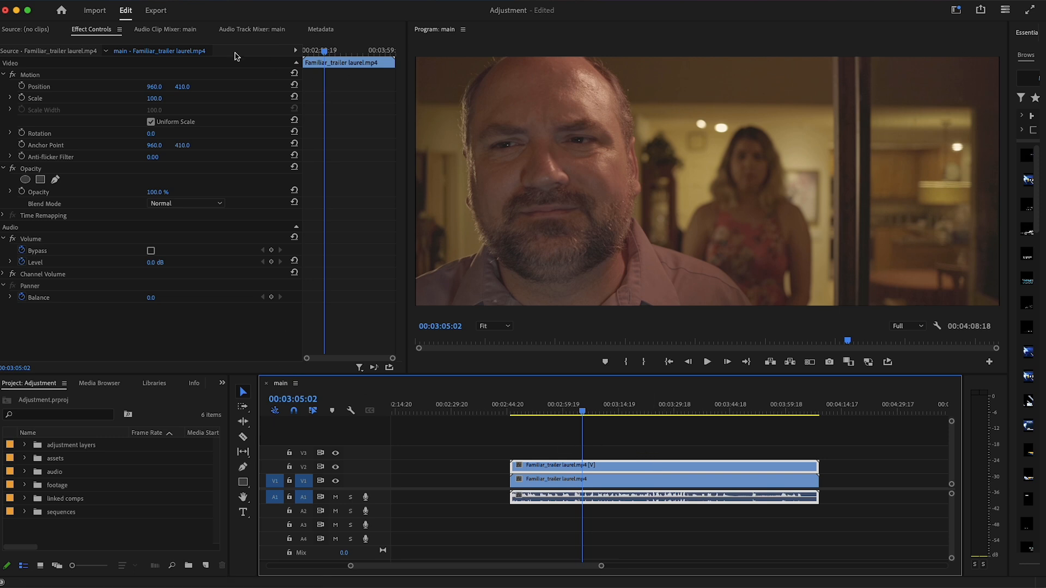
pyautogui.hotkey('shift', '7')
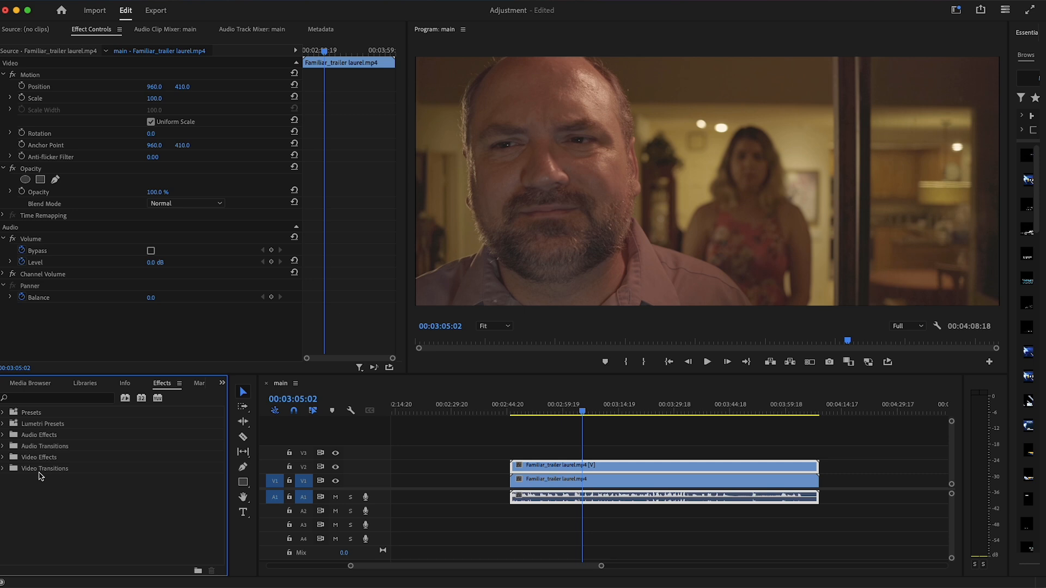
pyautogui.click(47, 402)
pyautogui.write('blur')
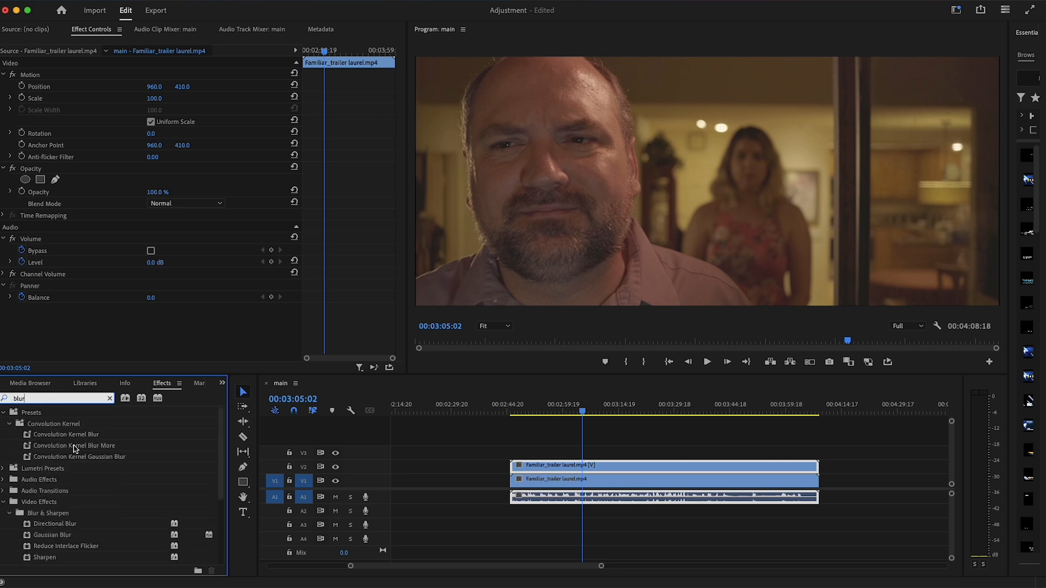
pyautogui.scroll(-1, 92, 490)
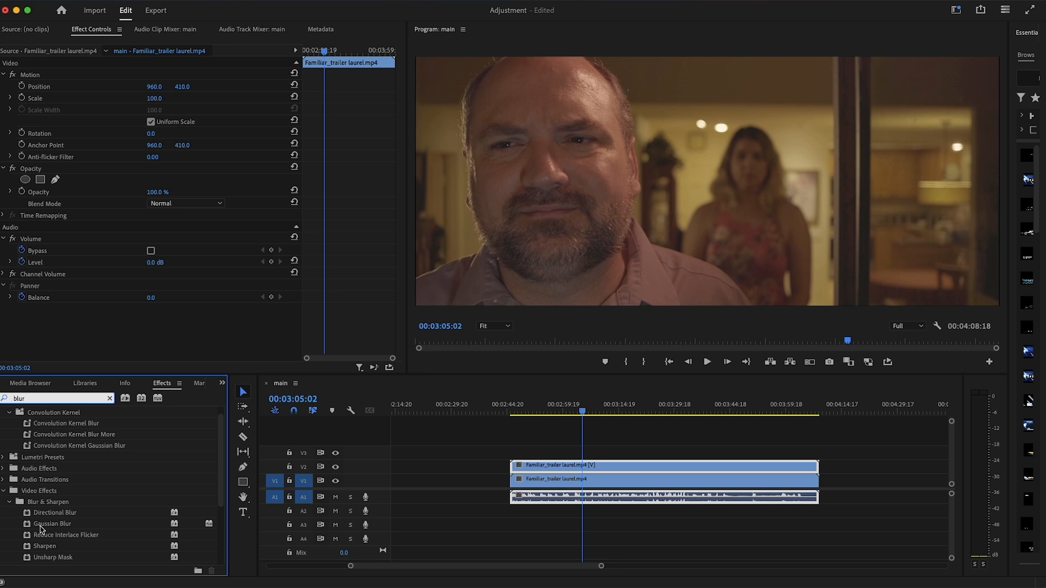
pyautogui.moveTo(42, 526); pyautogui.dragTo(614, 469)
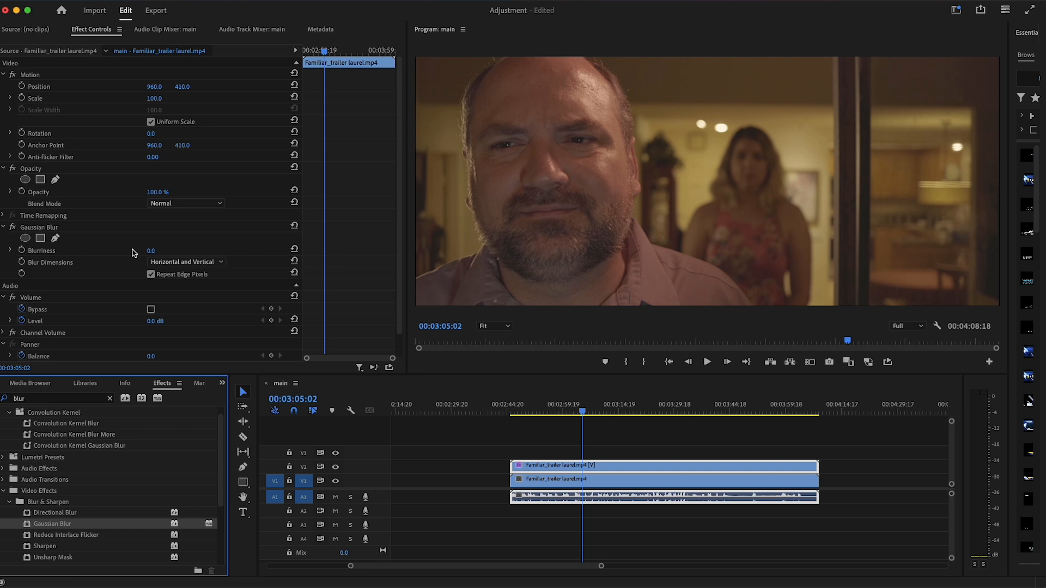
# Set the V2 copy's Gaussian Blur blurriness to 50 and its opacity to 50%
pyautogui.click(159, 250)
pyautogui.write('50')
pyautogui.press('Return')
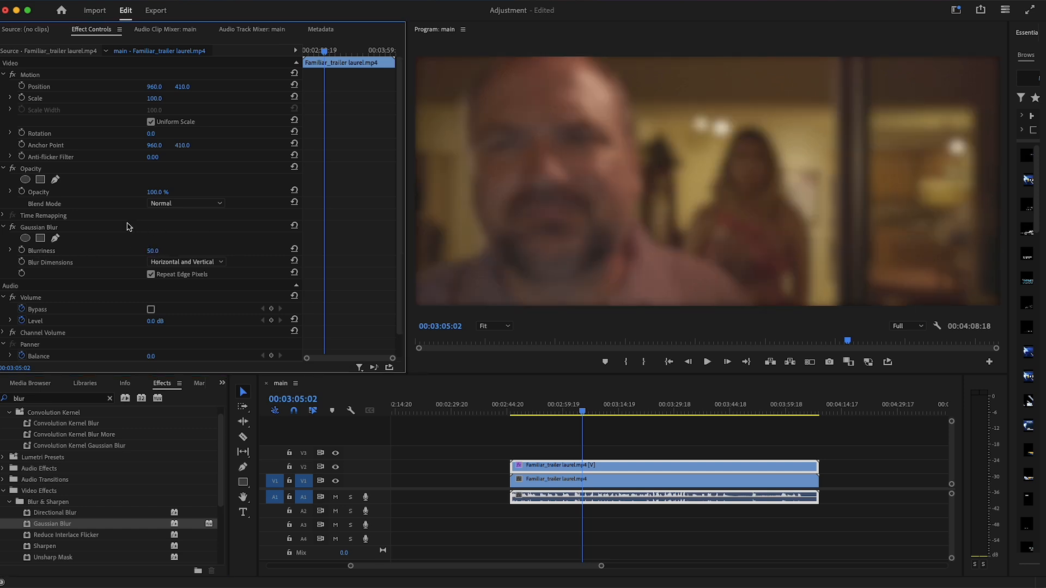
pyautogui.click(157, 191)
pyautogui.write('50')
pyautogui.press('Return')
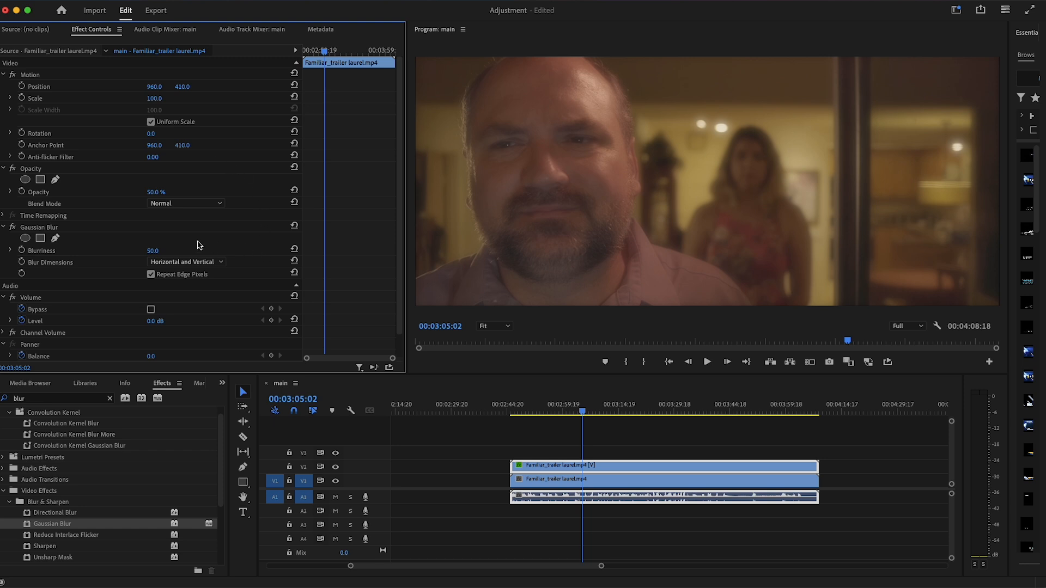
# Try a Gaussian Blur blurriness of 100 with the V2 copy's opacity at 10%
pyautogui.click(154, 252)
pyautogui.write('100')
pyautogui.press('Return')
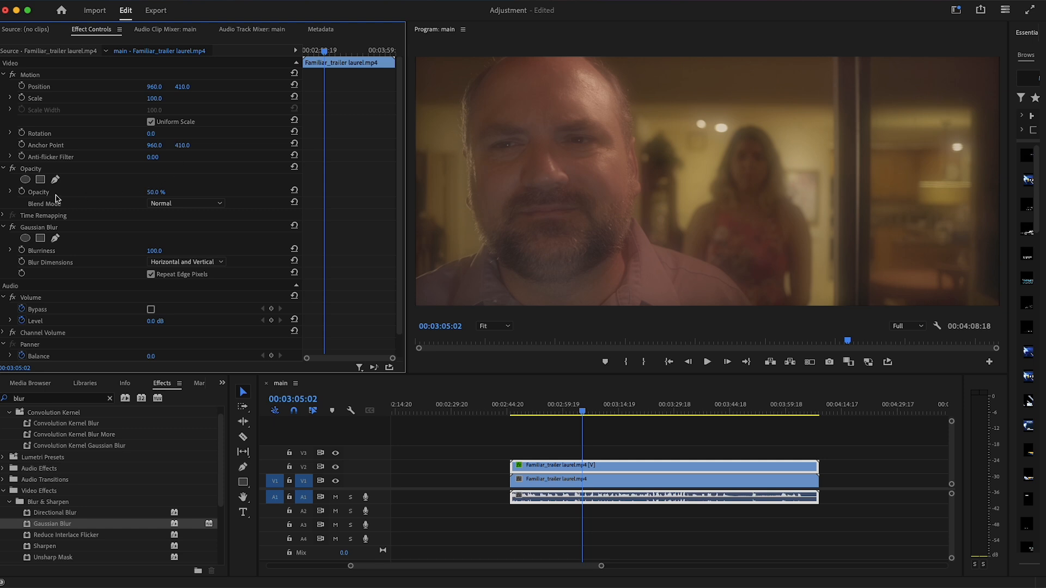
pyautogui.click(153, 191)
pyautogui.write('10')
pyautogui.press('Return')
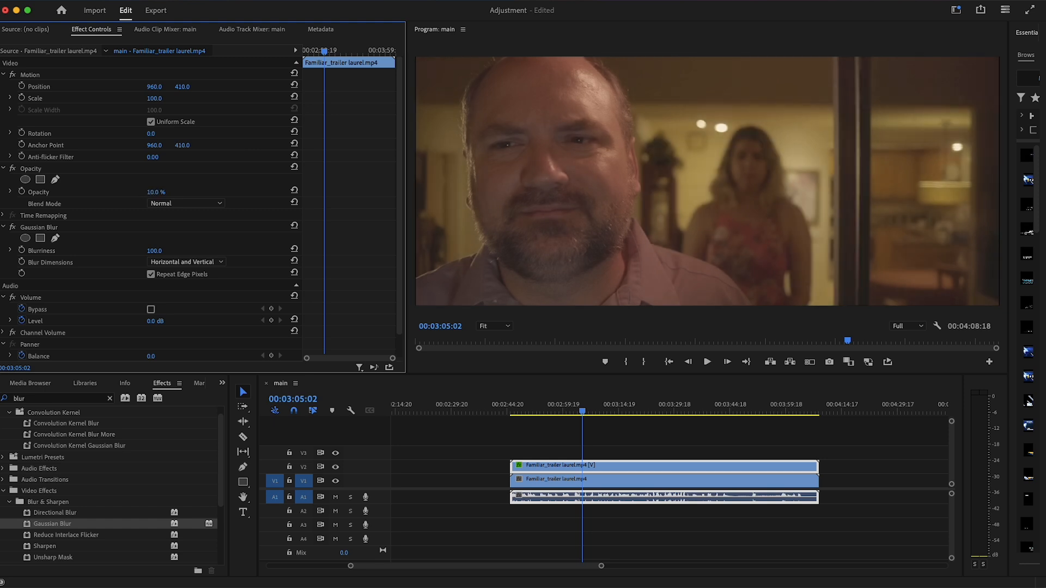
# Try an opacity of 90% on the blurred V2 copy
pyautogui.click(154, 192)
pyautogui.write('90')
pyautogui.press('Return')
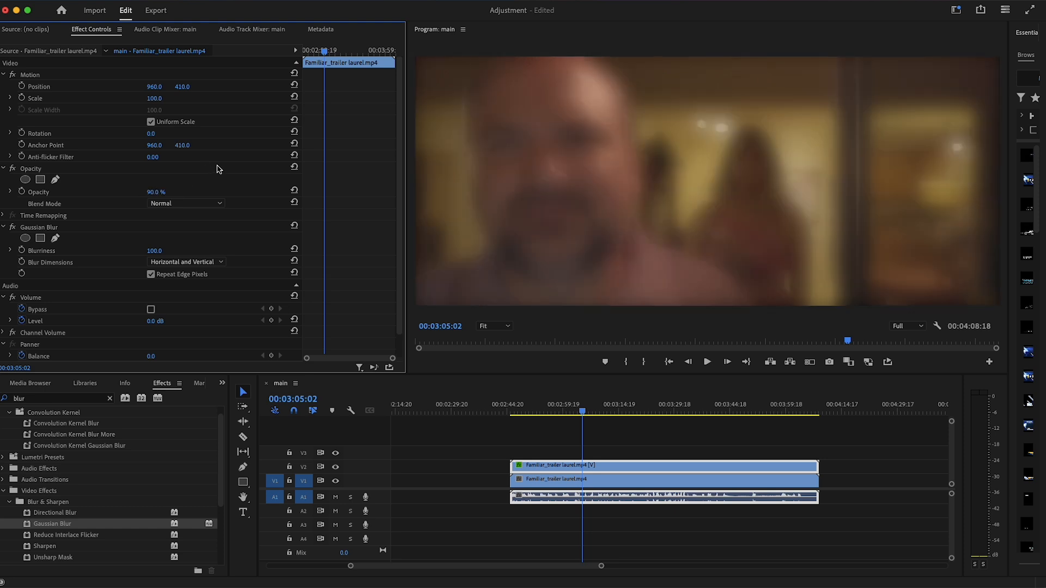
# Return the V2 copy to 50% opacity and a Gaussian Blur blurriness of 50
pyautogui.click(161, 191)
pyautogui.write('50')
pyautogui.press('Return')
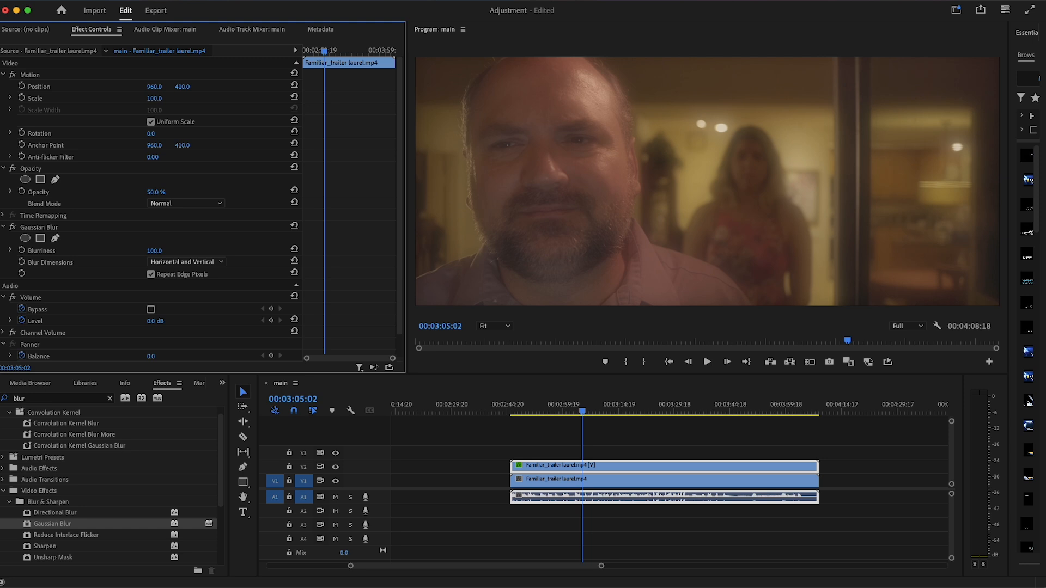
pyautogui.click(157, 251)
pyautogui.write('50')
pyautogui.press('Return')
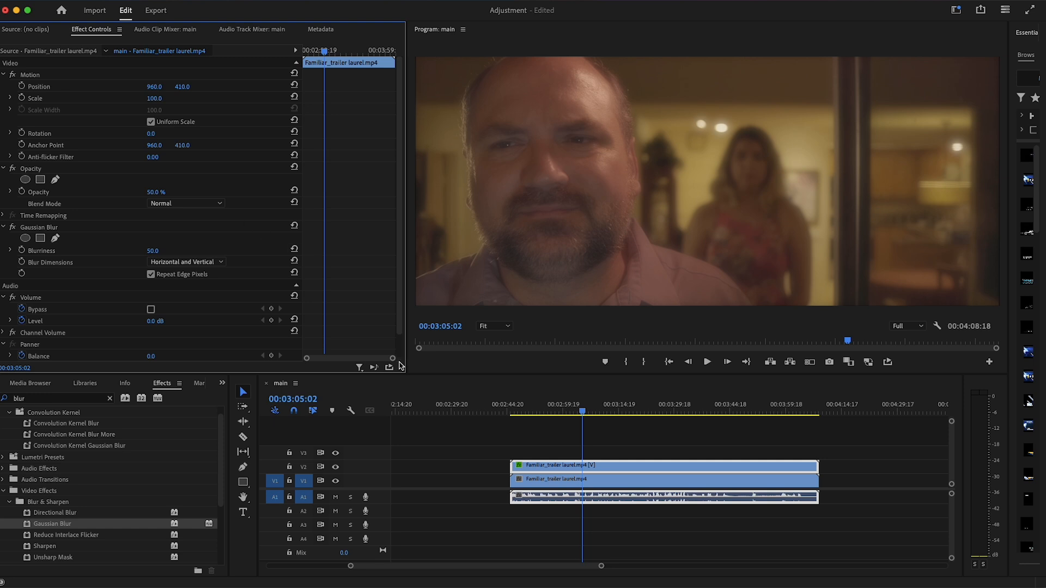
# Play the sequence from about 00:02:56:01 while toggling track V2's output to compare the footage with and without the glow
pyautogui.click(550, 412)
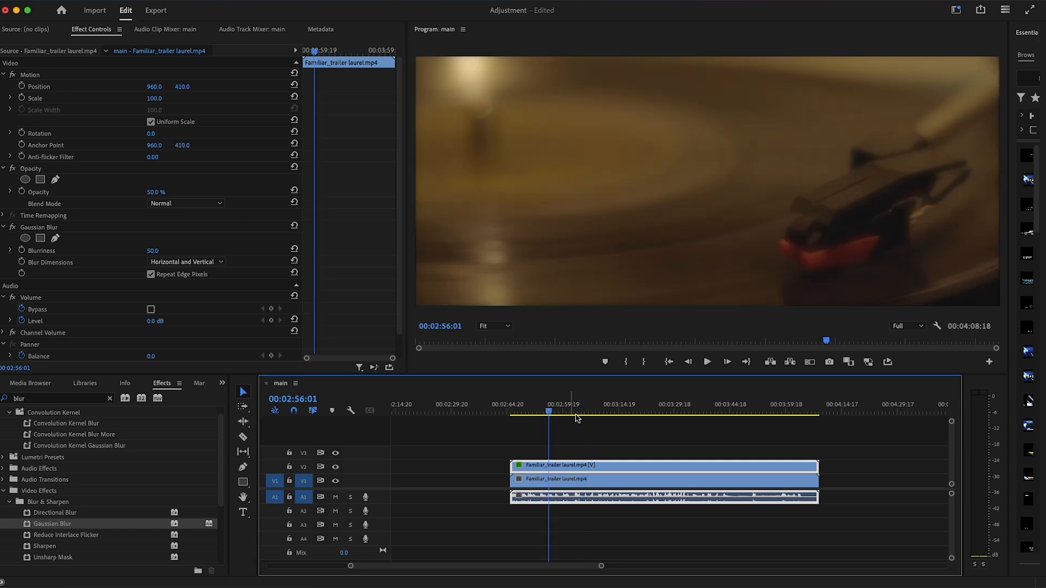
pyautogui.press('space')
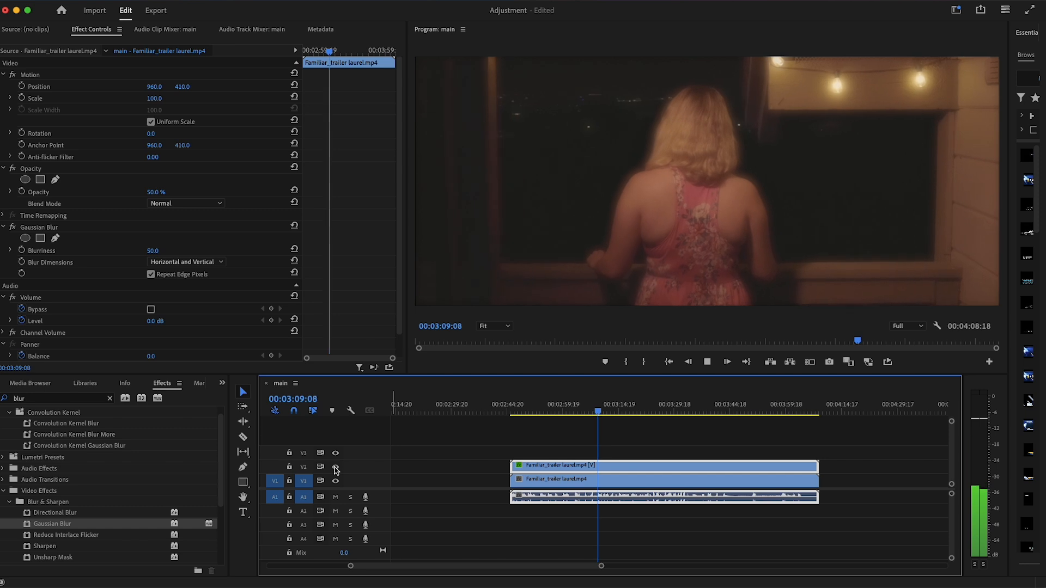
pyautogui.click(335, 467)
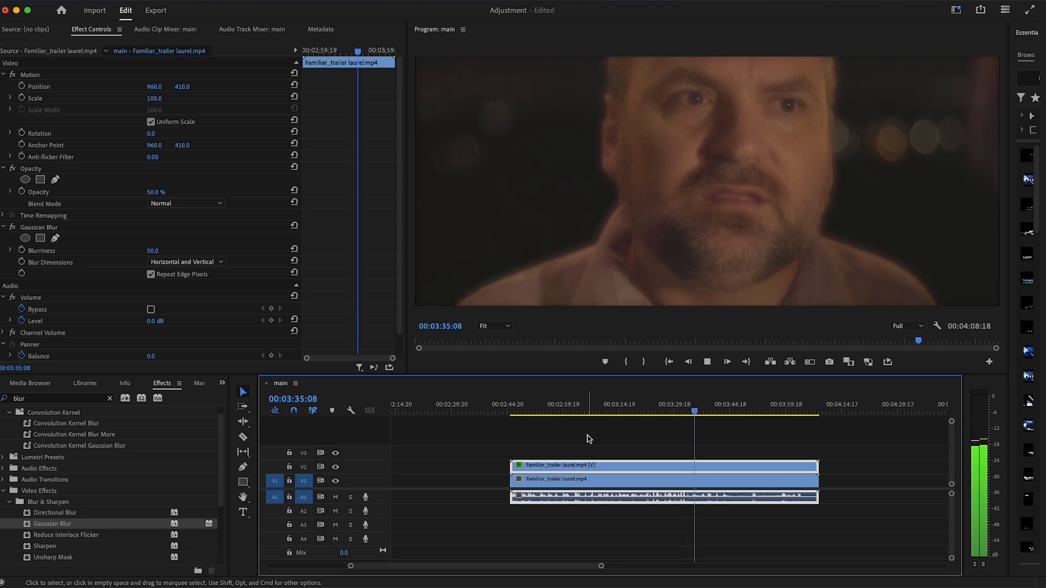
pyautogui.press('space')
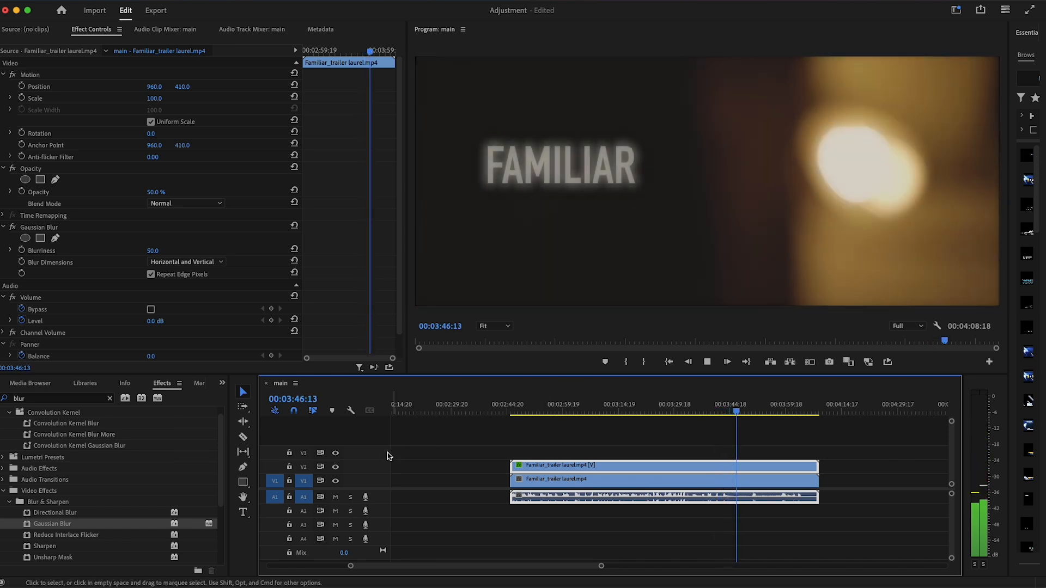
pyautogui.click(335, 468)
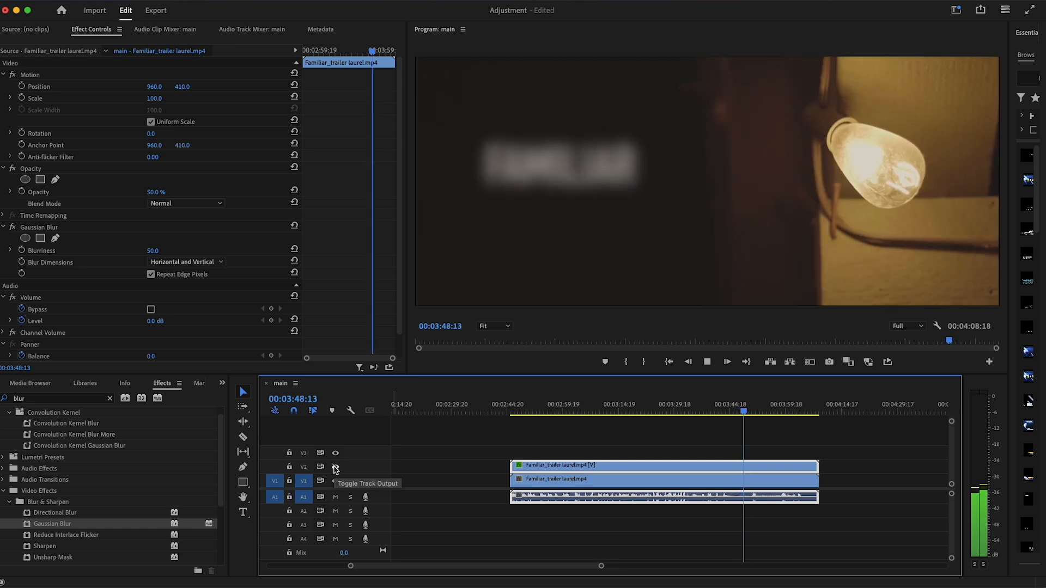
pyautogui.click(336, 468)
pyautogui.press('space')
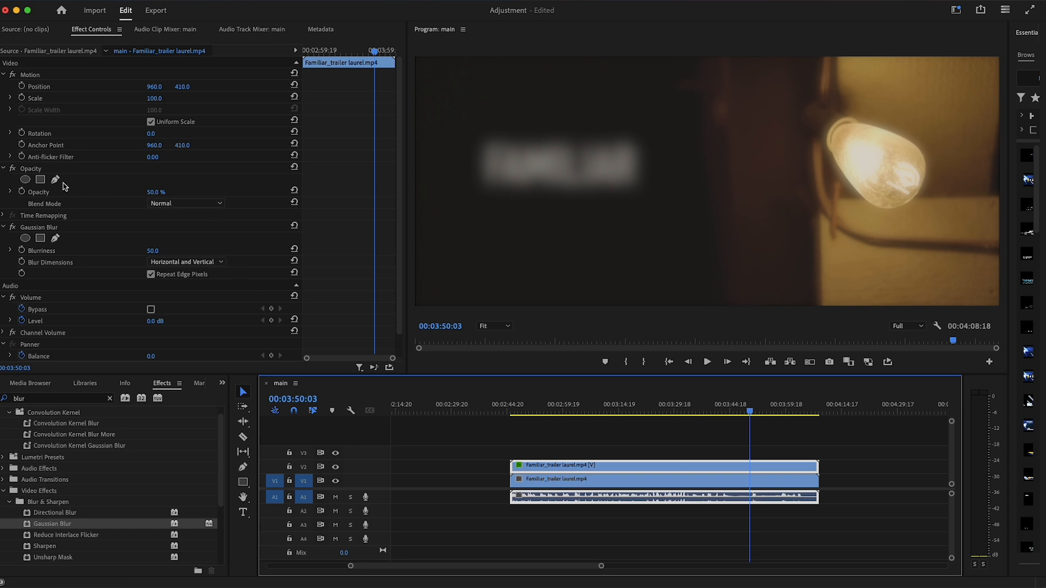
# Try stronger Gaussian Blur blurriness values of 100 and 200 on the V2 copy
pyautogui.click(165, 251)
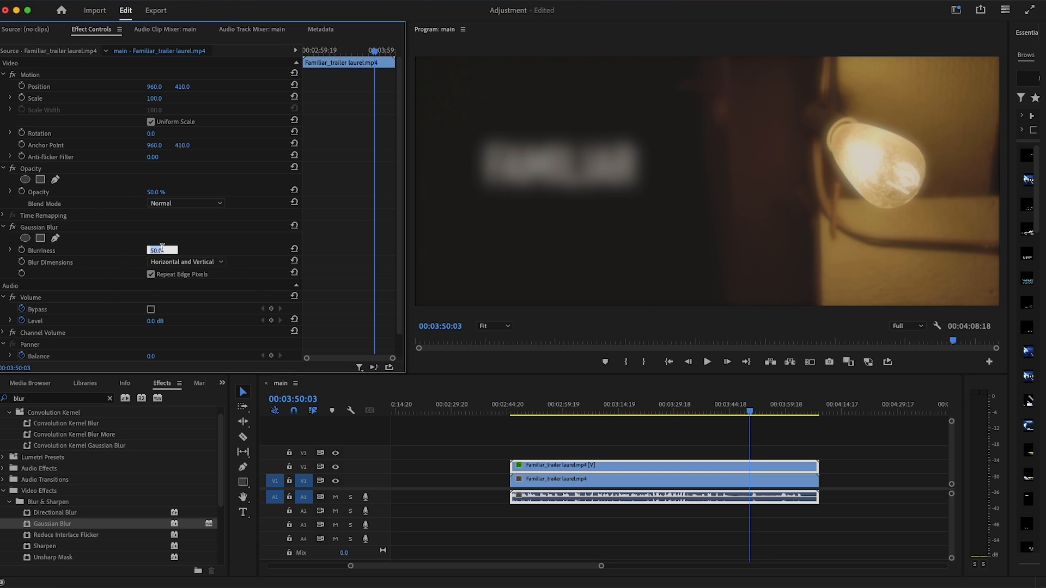
pyautogui.write('100')
pyautogui.press('Return')
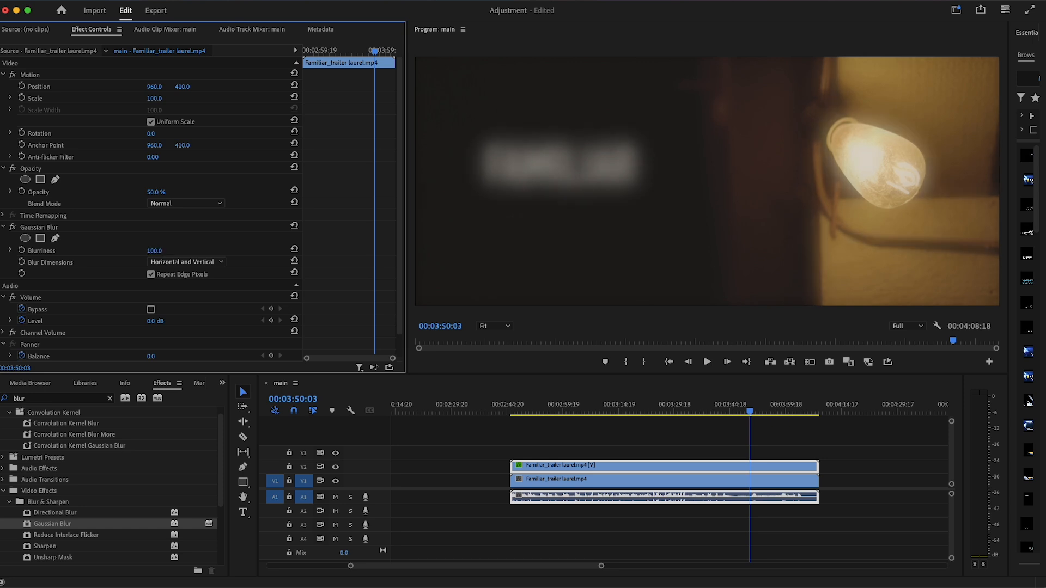
pyautogui.click(151, 250)
pyautogui.write('200')
pyautogui.press('Return')
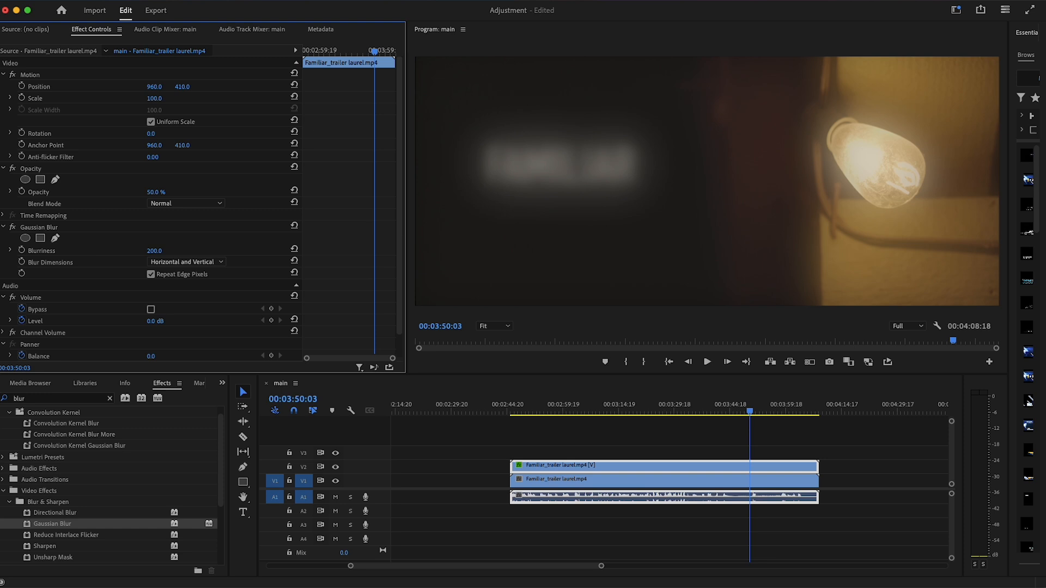
# Set the V2 copy's Gaussian Blur blurriness to 500
pyautogui.click(155, 251)
pyautogui.write('500')
pyautogui.press('Return')
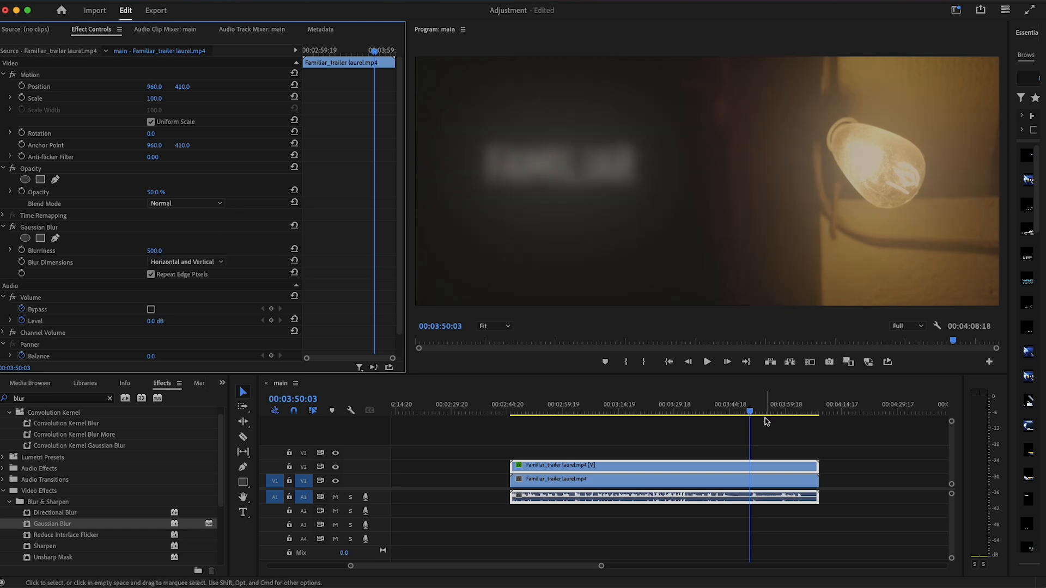
# Play the rest of the trailer while toggling track V2's output to compare it with and without the heavier blur
pyautogui.press('space')
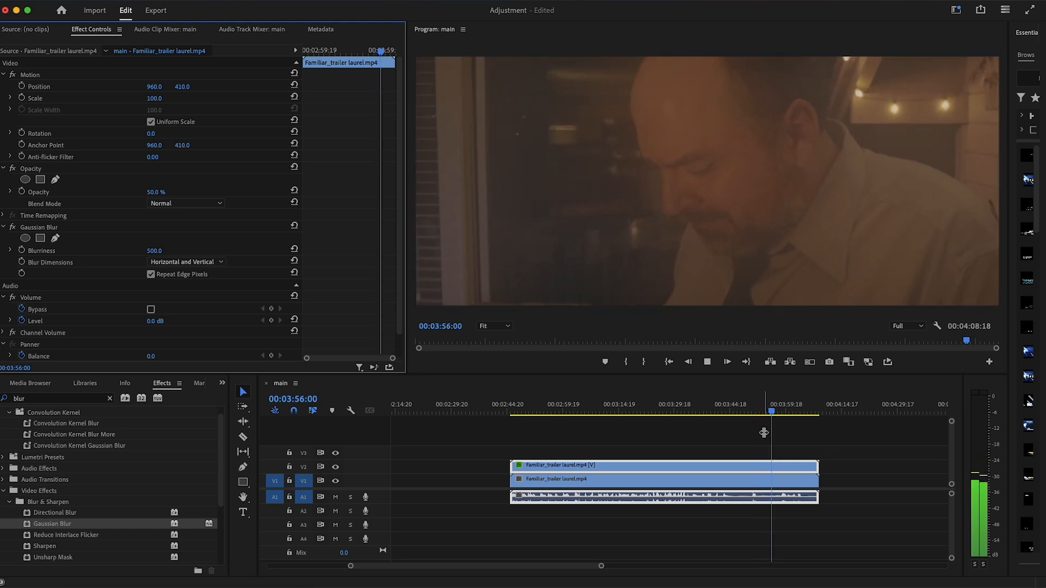
pyautogui.click(336, 467)
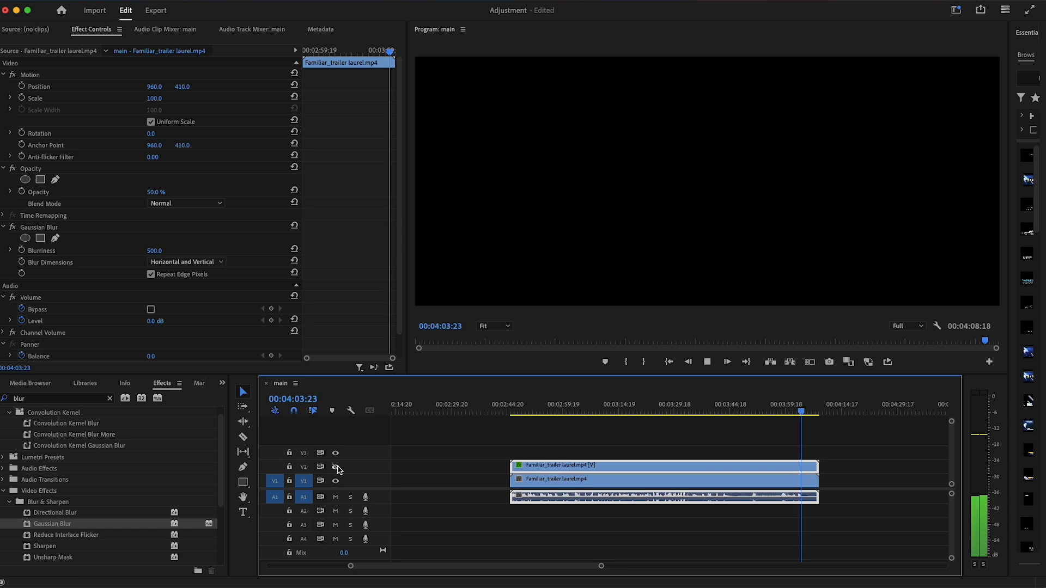
pyautogui.click(335, 467)
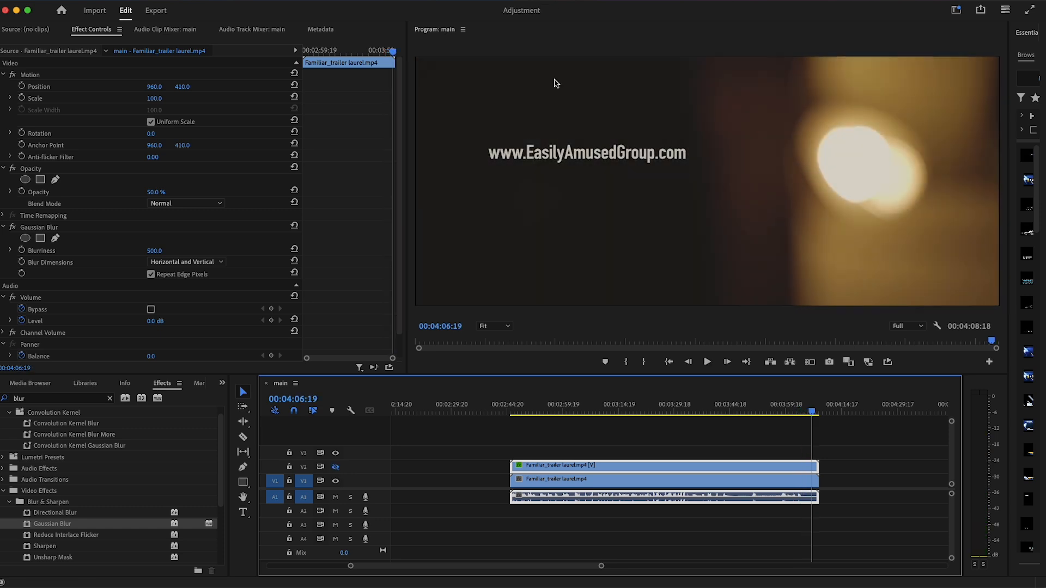